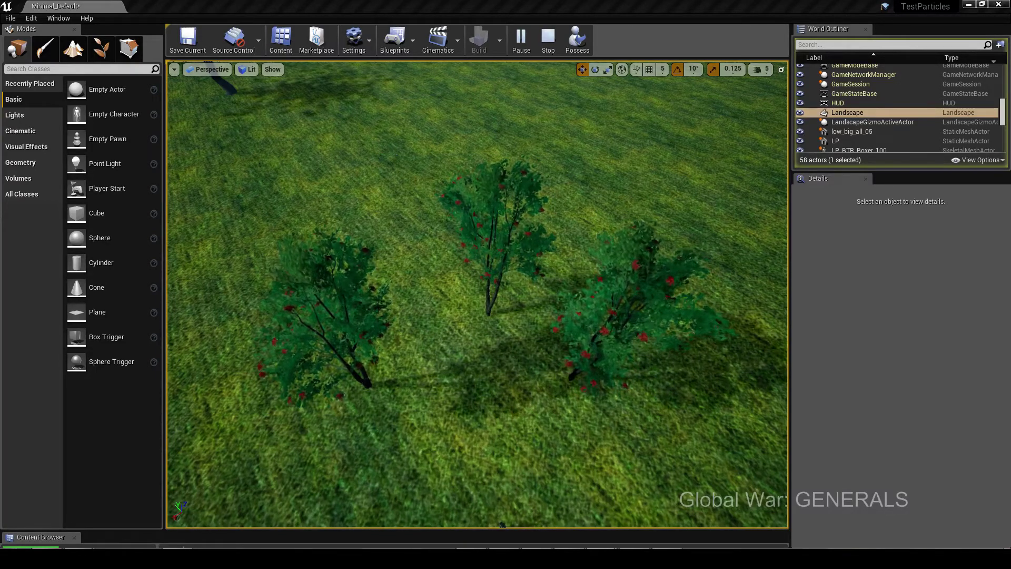
- Examine the three fruit trees on the grass landscape from different angles and distances
right_drag(477, 293, 380, 287)
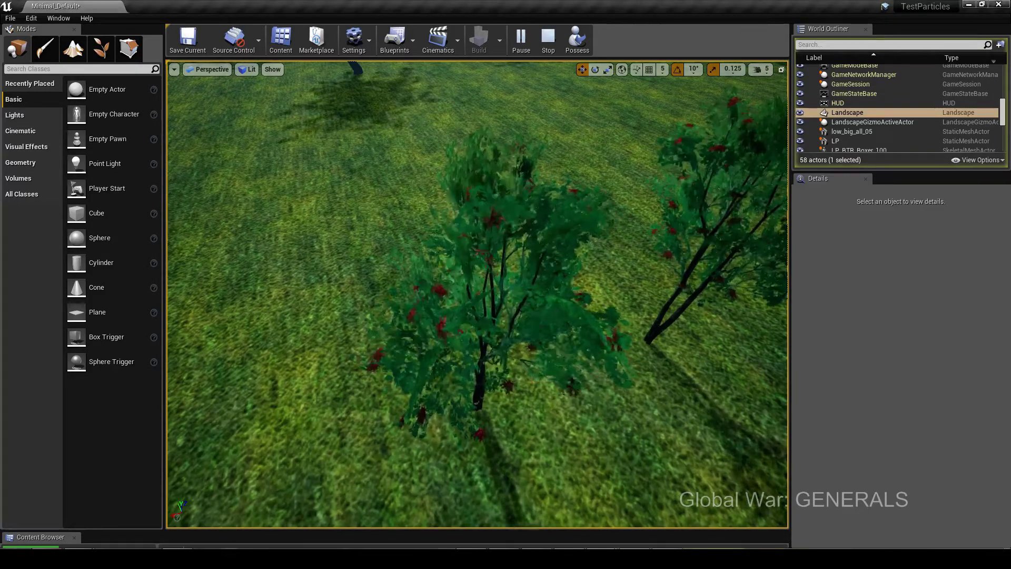
right_drag(477, 294, 442, 294)
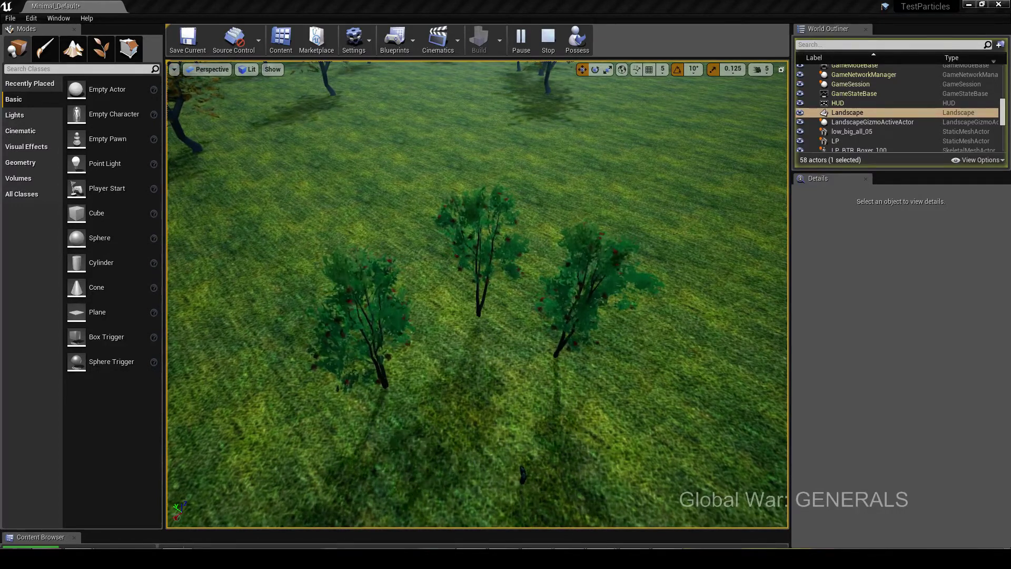
key(d)
mouse_move(482, 322)
right_down()
mouse_move(293, 324)
mouse_move(345, 266)
mouse_move(377, 258)
mouse_move(413, 260)
mouse_move(472, 321)
right_up()
key(a)
key(a)
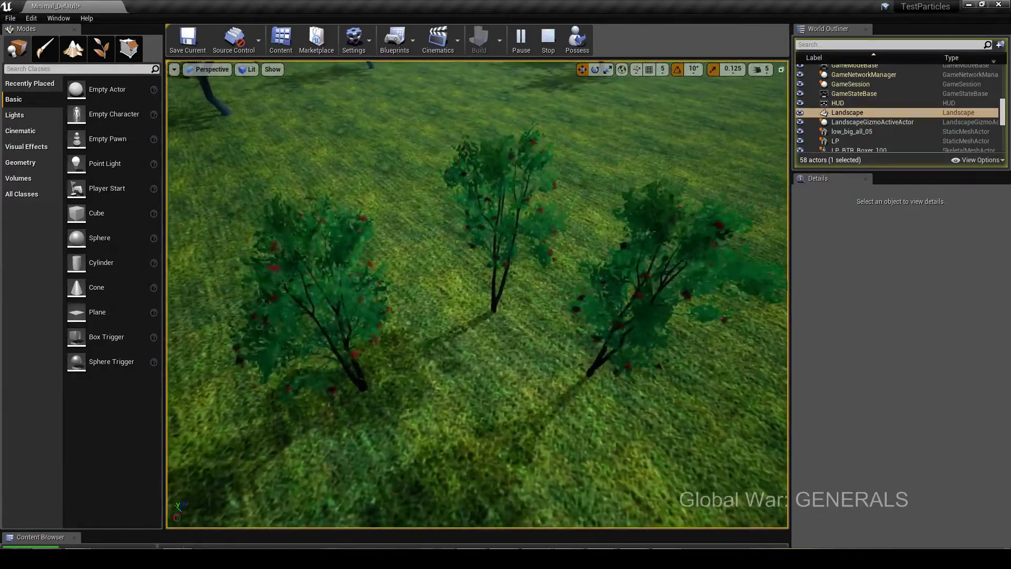
key(w)
mouse_move(641, 383)
right_down()
mouse_move(650, 375)
mouse_move(656, 383)
right_up()
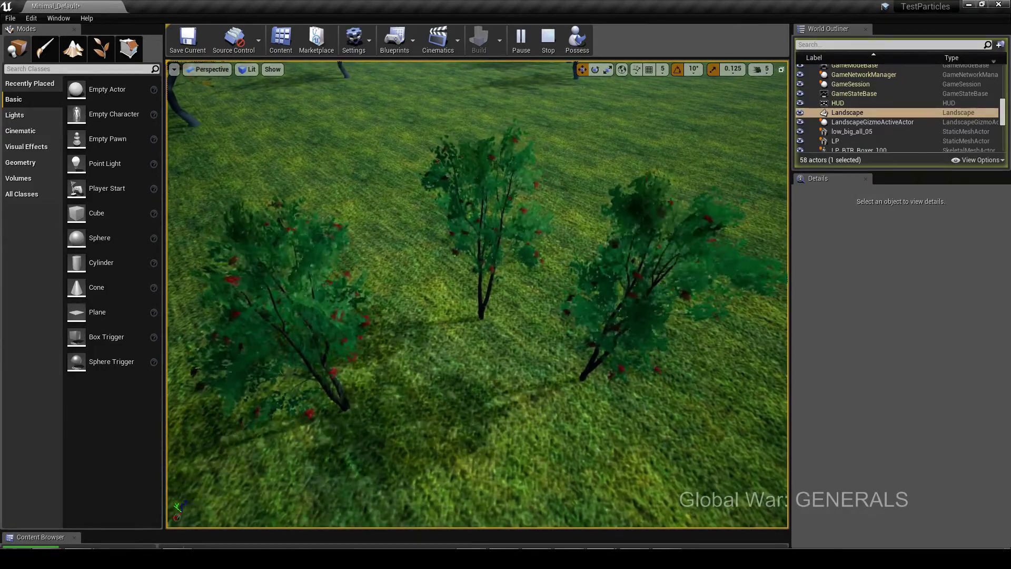
- Set the white foliage tint to red 2, green 2 and blue 0
drag(972, 249, 857, 261)
mouse_move(845, 333)
mouse_down()
mouse_move(864, 336)
mouse_move(860, 358)
mouse_move(814, 355)
mouse_move(813, 306)
mouse_move(848, 300)
mouse_move(870, 315)
mouse_move(873, 346)
mouse_move(845, 342)
mouse_up()
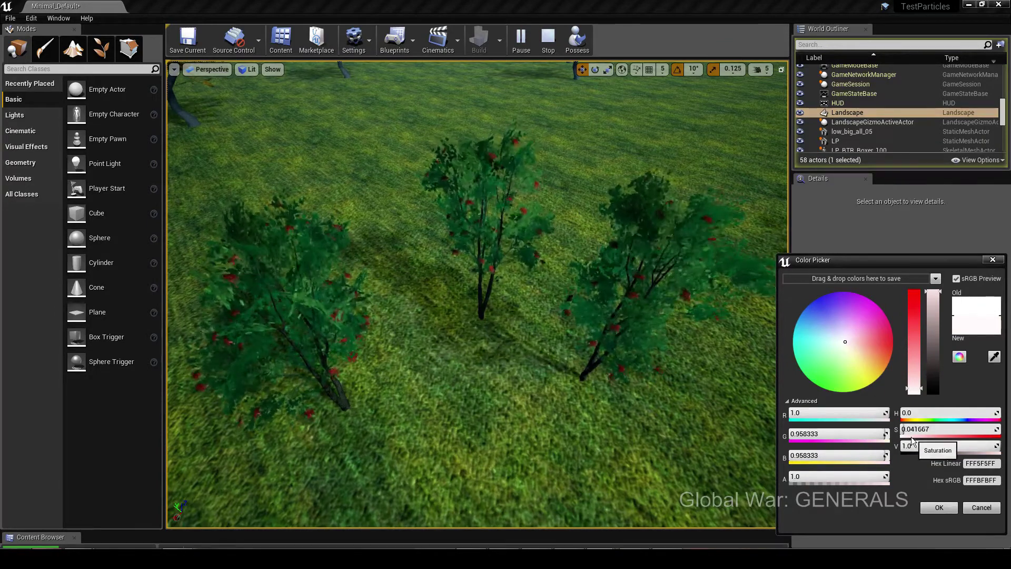
click(835, 415)
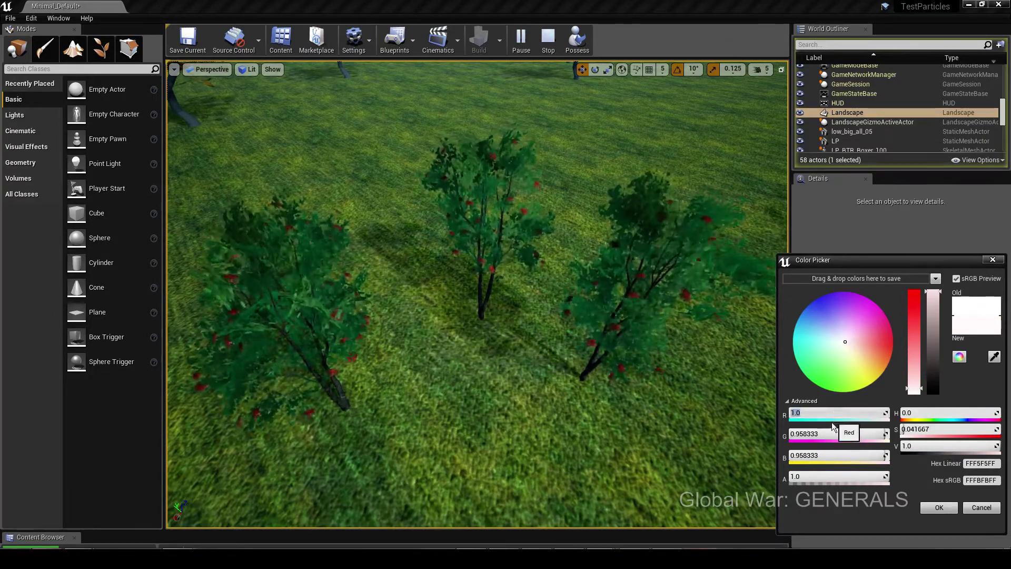
text(2)
key(Return)
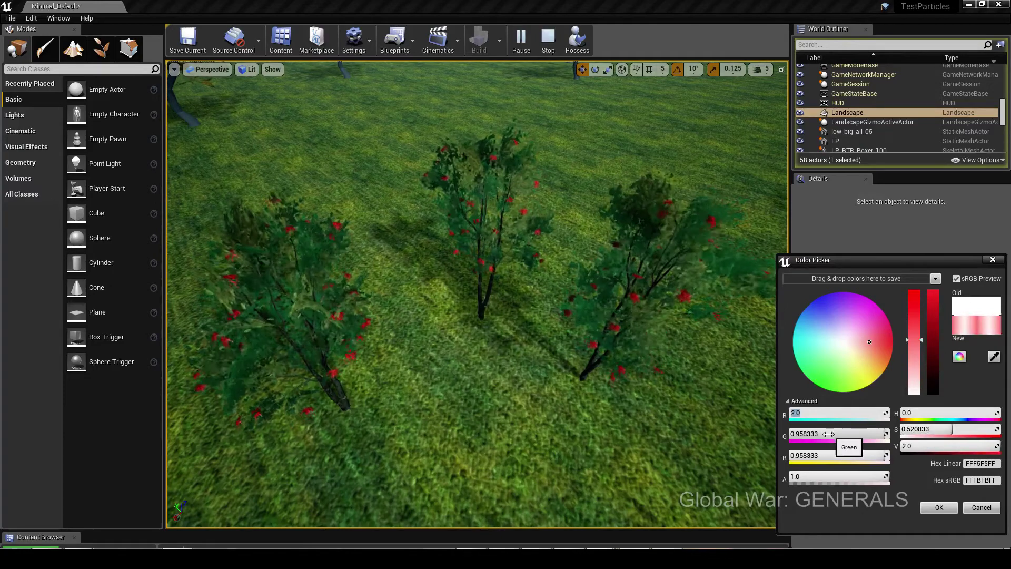
click(827, 432)
text(2)
key(Return)
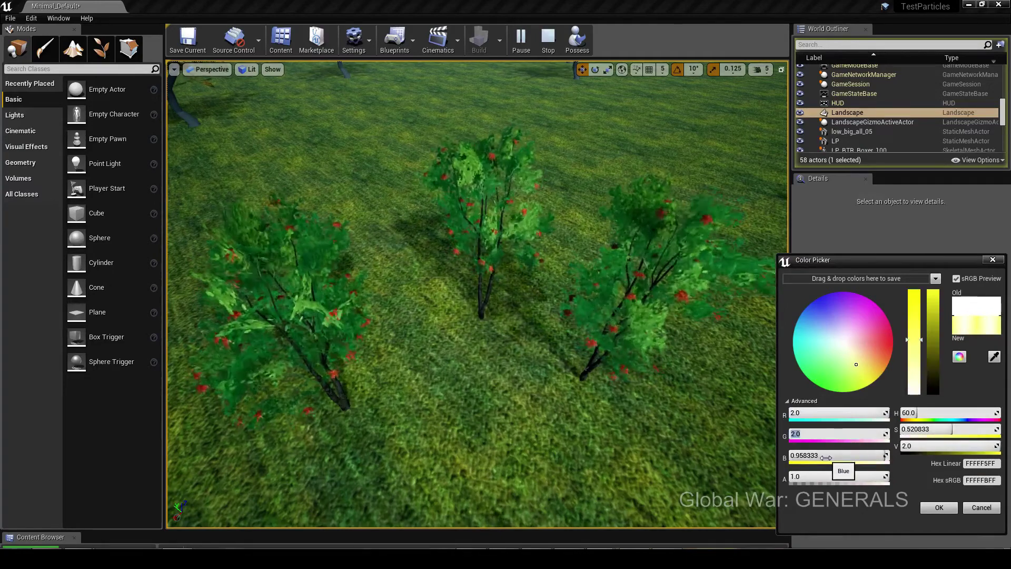
click(827, 455)
text(0)
key(Return)
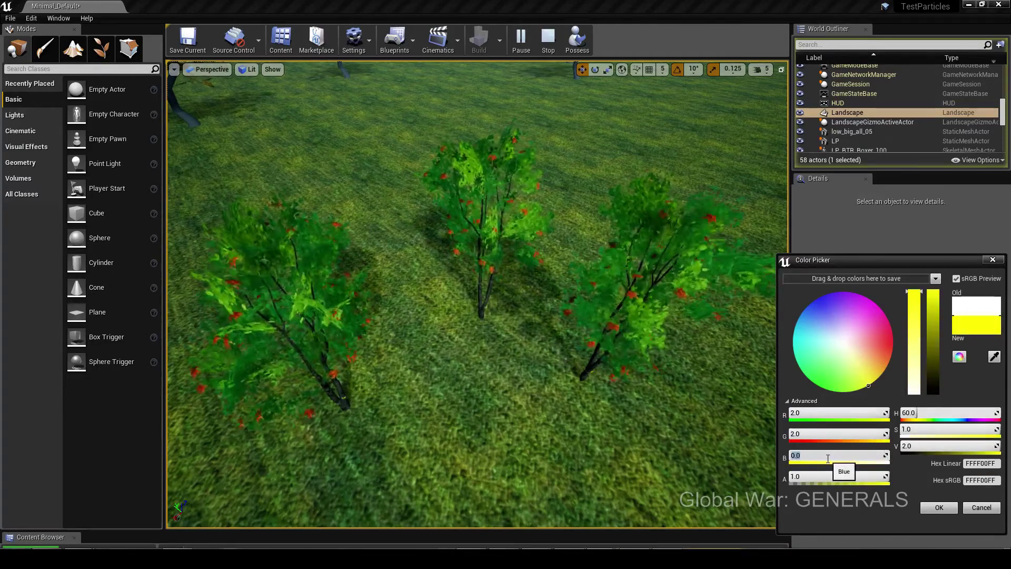
- Raise the foliage tint's red value to 10, and reduce it to 4
click(811, 433)
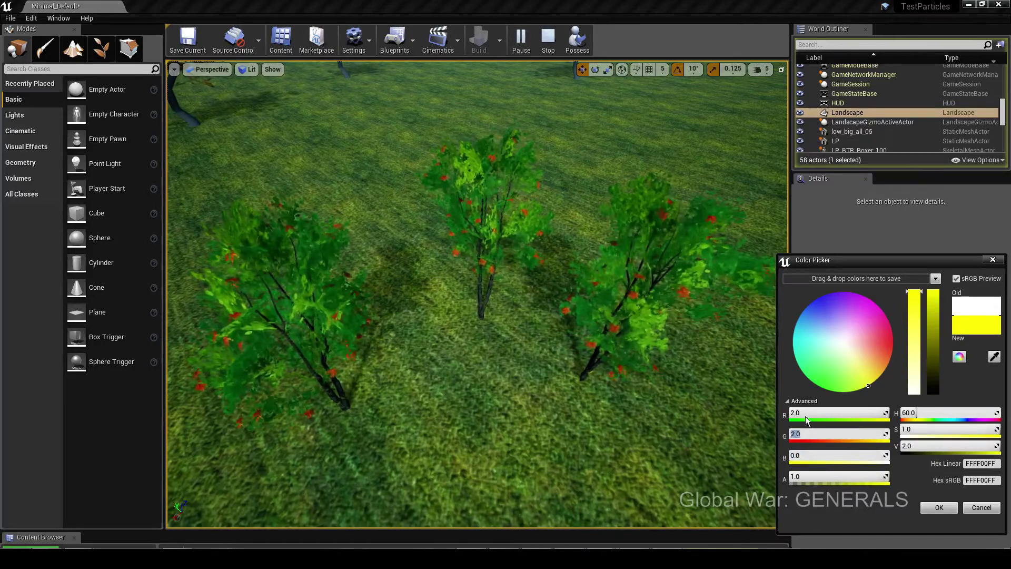
click(806, 415)
text(10)
key(Return)
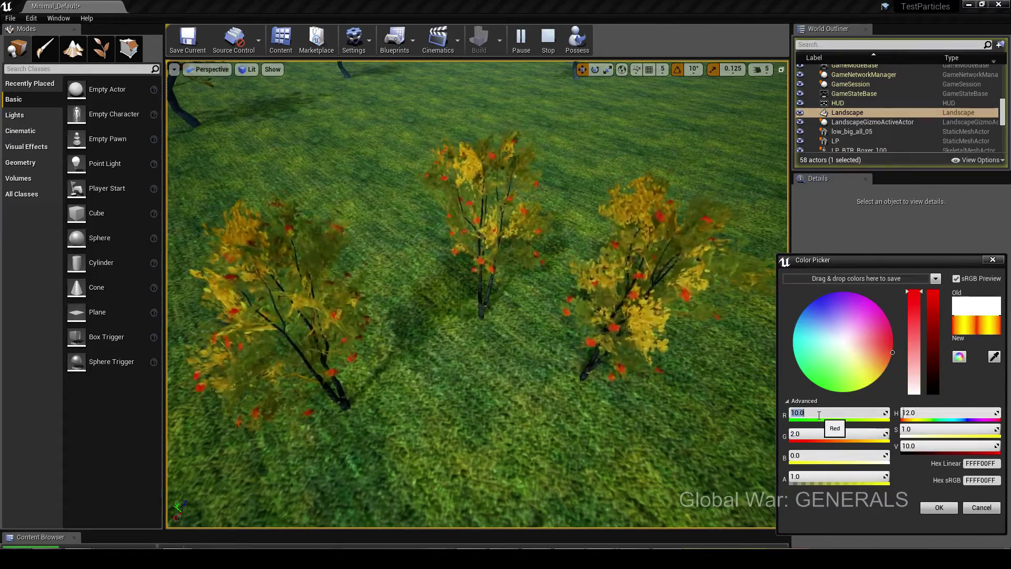
key(Return)
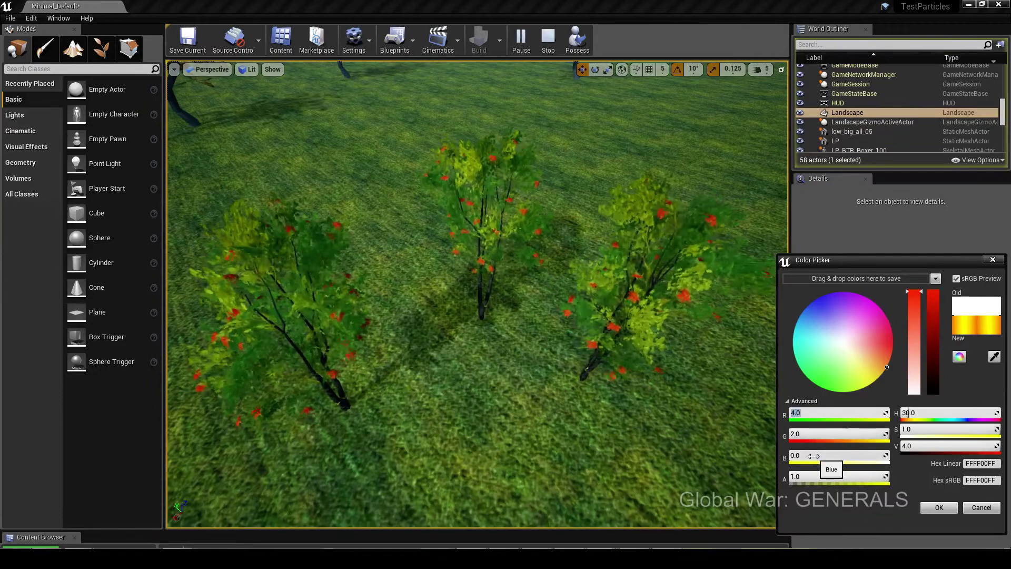
- Set the foliage tint's blue value to 2 and its green value to 1
click(814, 455)
text(2)
key(Return)
click(809, 434)
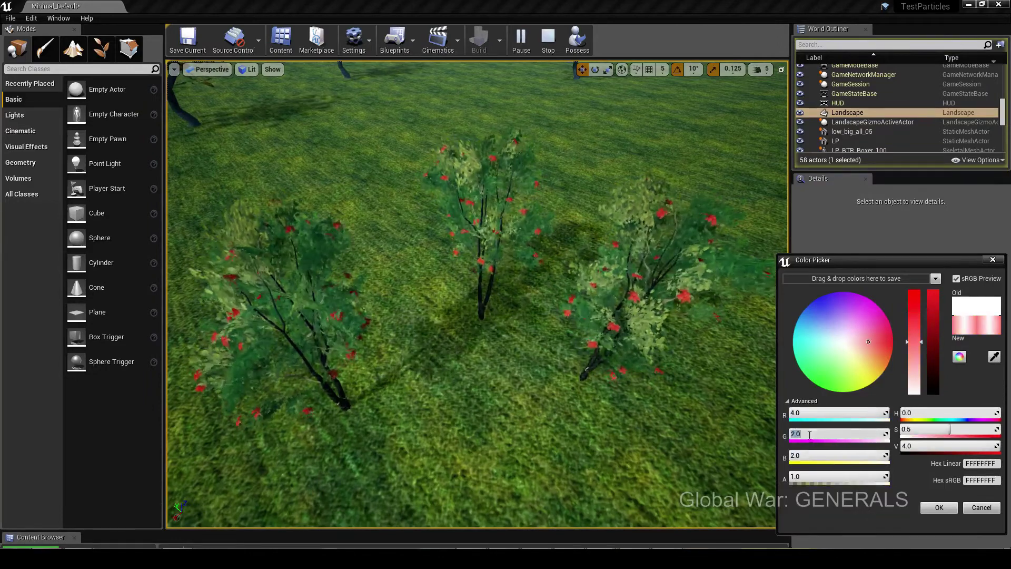
key(Return)
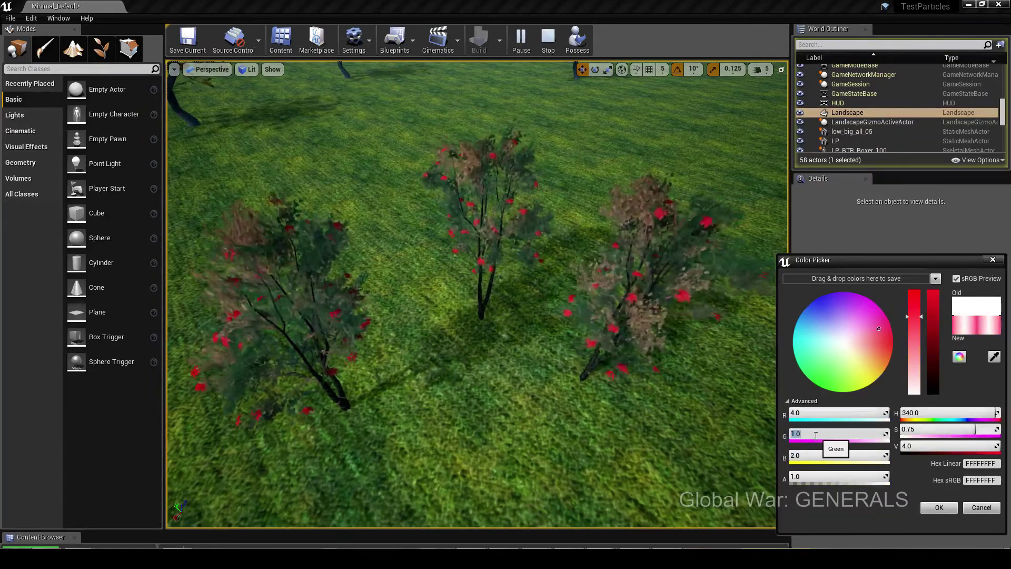
- Set the red, green and blue values of the foliage tint all to 11
click(809, 413)
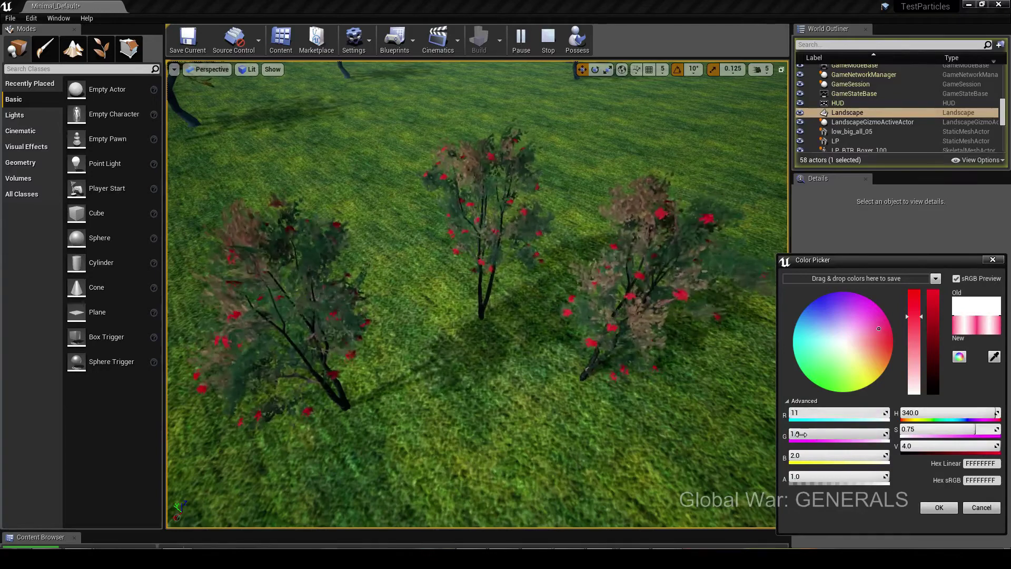
key(Return)
click(807, 434)
text(1)
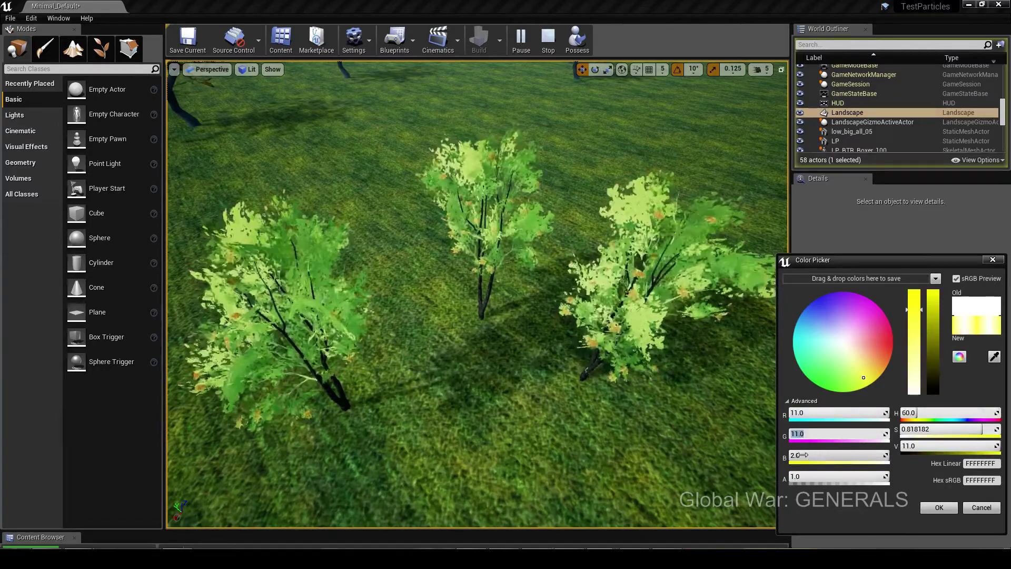
click(809, 454)
text(11)
key(Return)
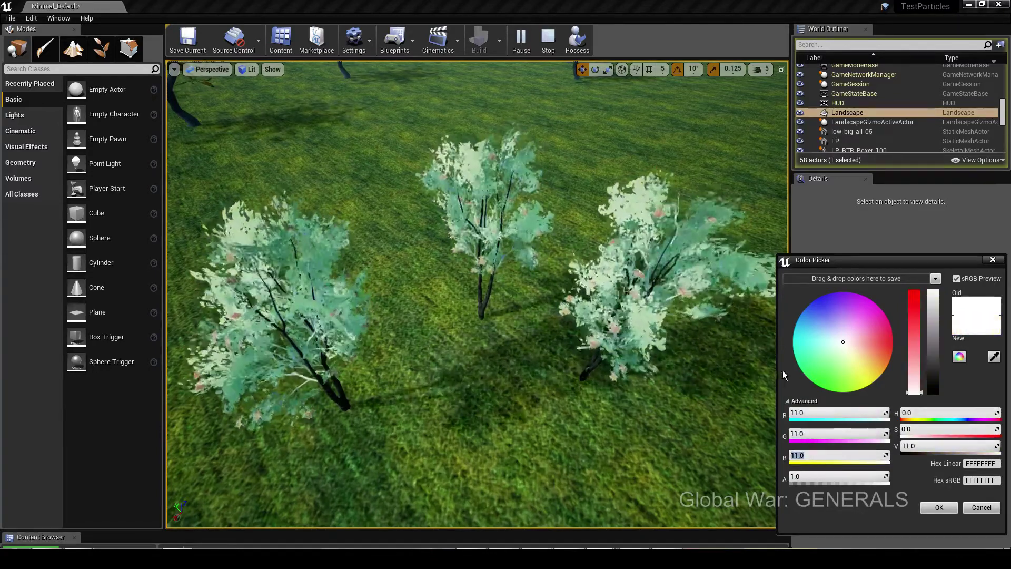
- Lower the foliage tint's red, green and blue values all to 2
click(808, 412)
text(2)
key(Return)
click(808, 433)
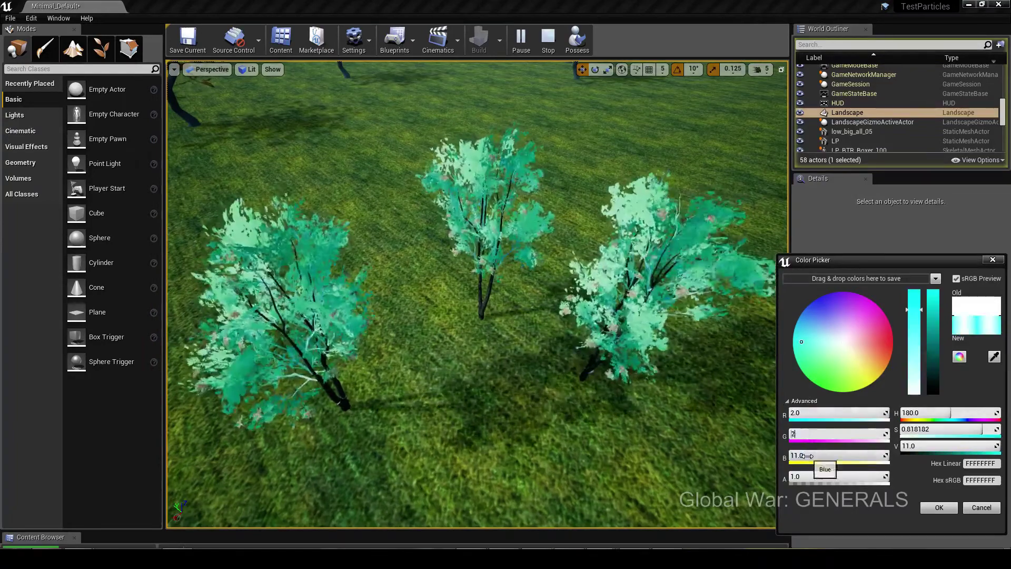
text(2)
key(Return)
click(811, 456)
text(2)
key(Return)
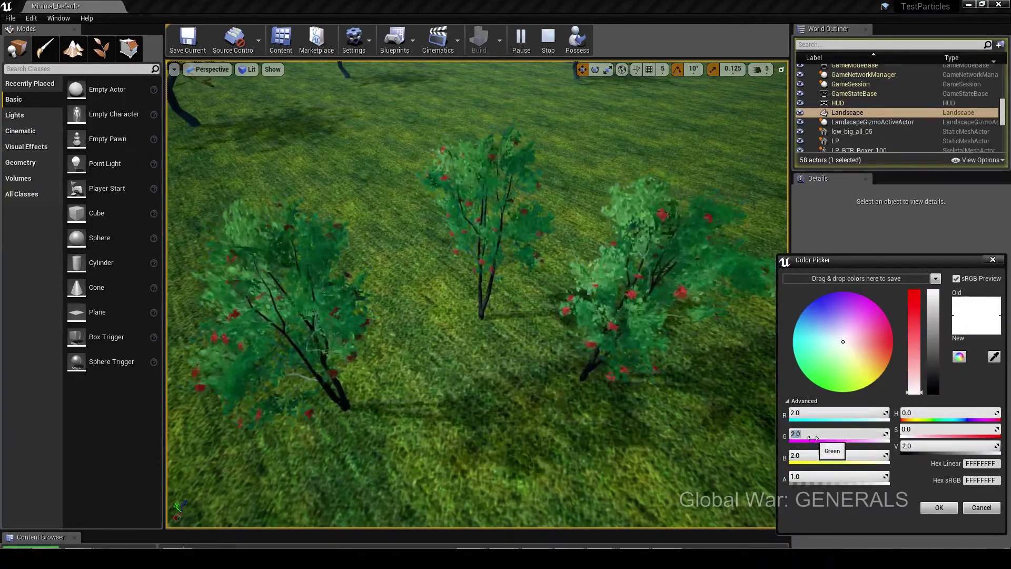
- Return the foliage tint to white with red, green and blue all set to 1
click(808, 434)
text(1)
key(Return)
click(809, 413)
text(1)
key(Return)
click(812, 456)
text(1)
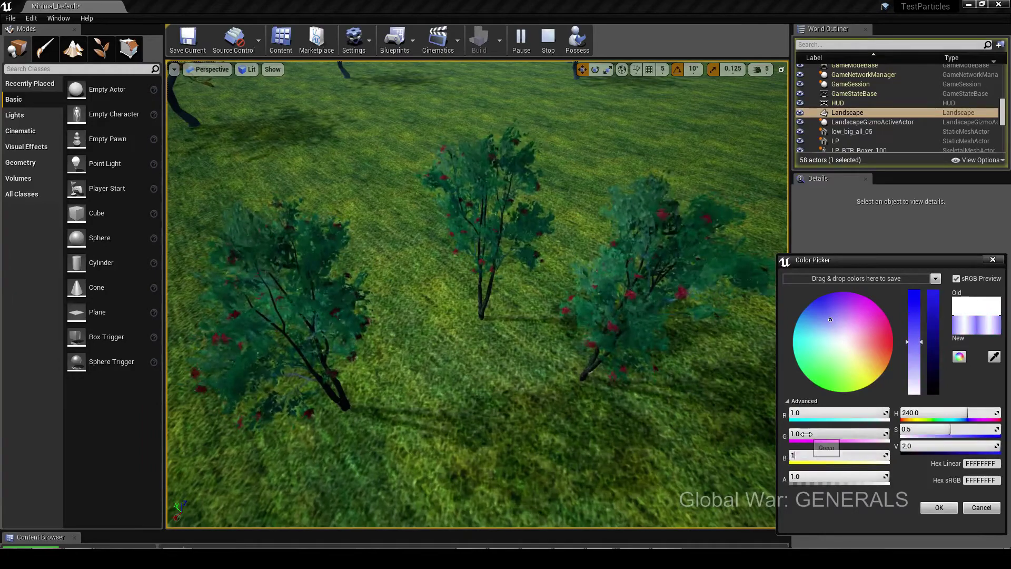
click(813, 433)
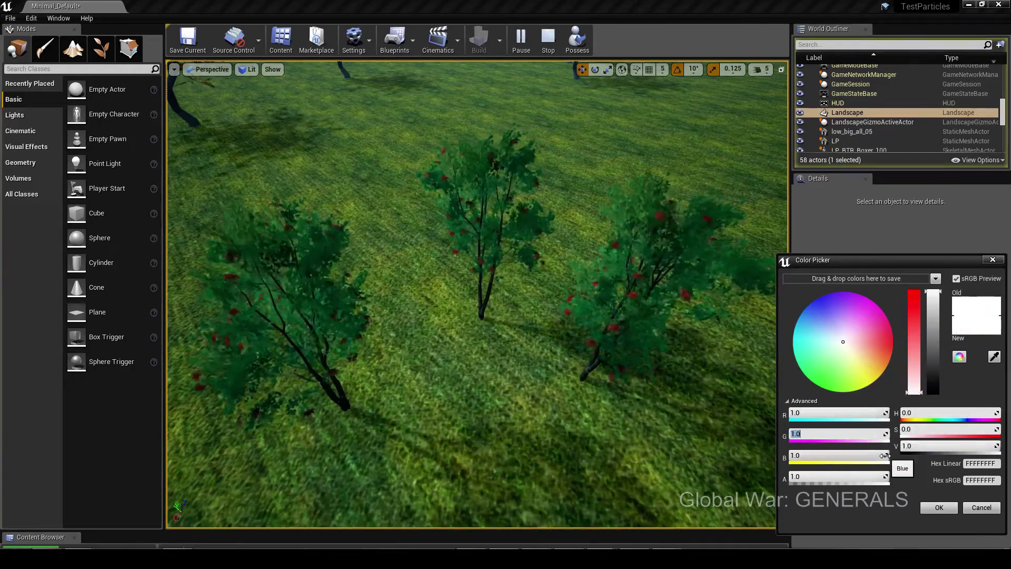
- Try blue values of 3 and 2 for the foliage tint, and restore blue to 1
click(813, 455)
text(3)
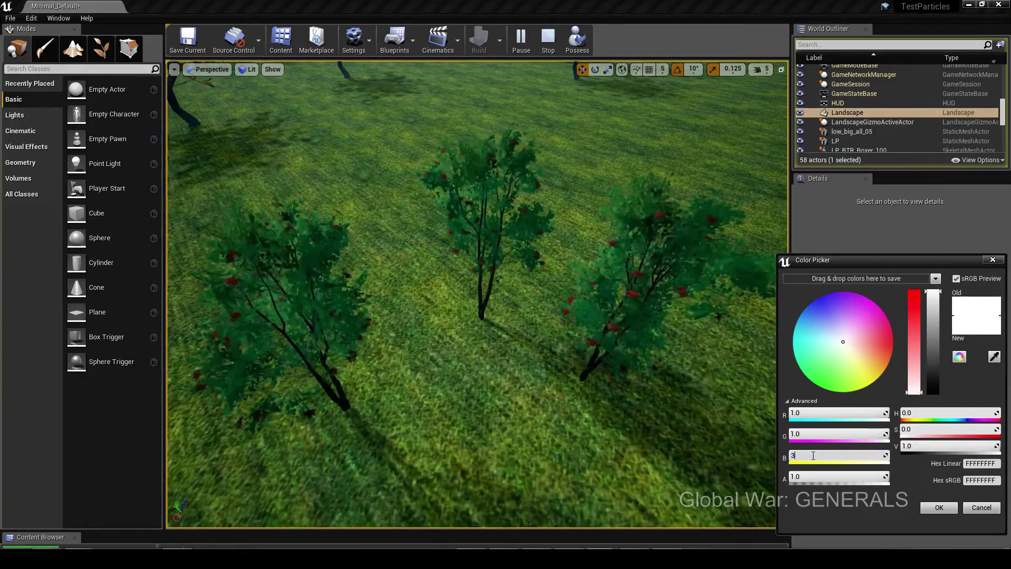
key(Return)
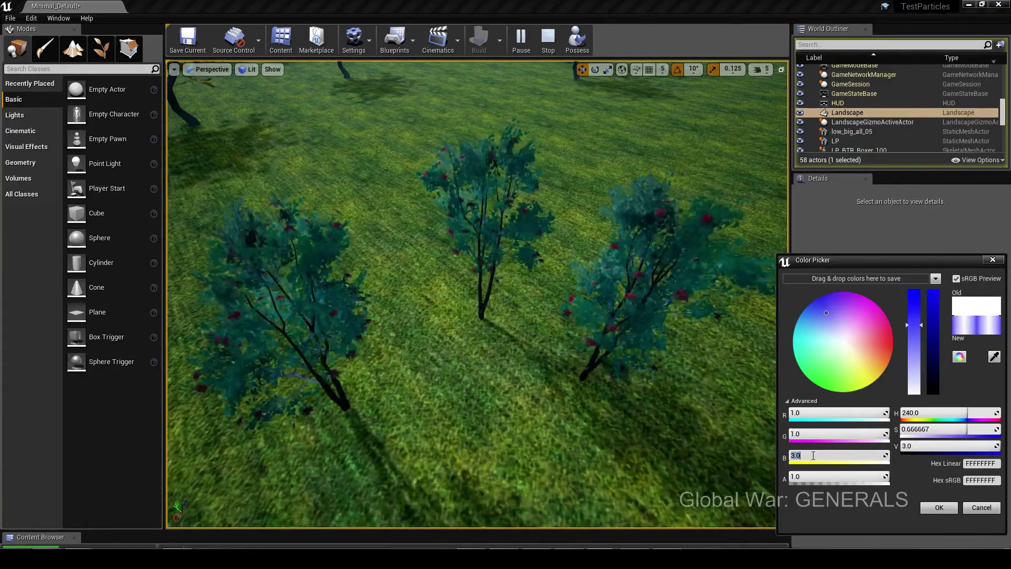
text(2)
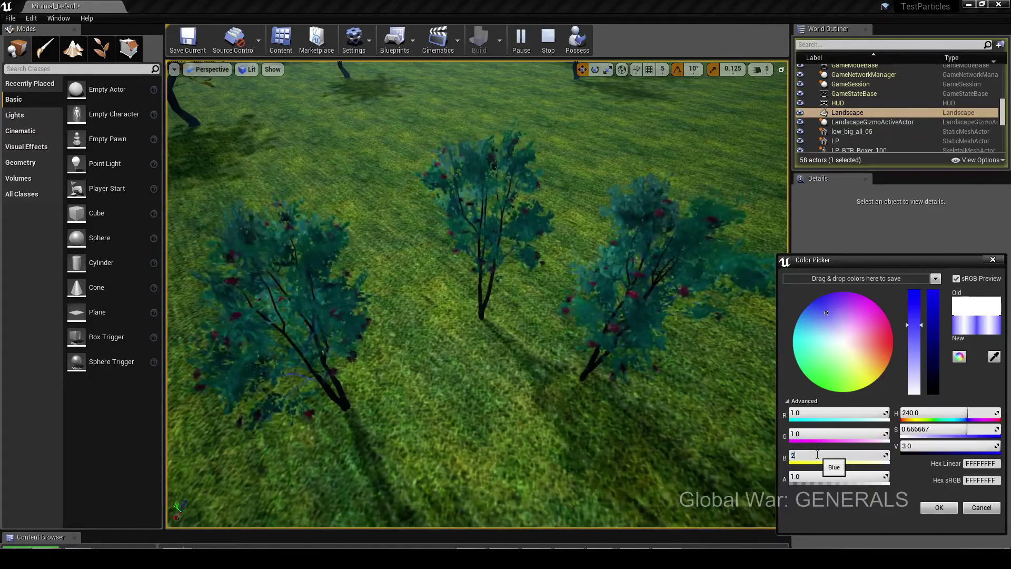
key(Return)
text(1)
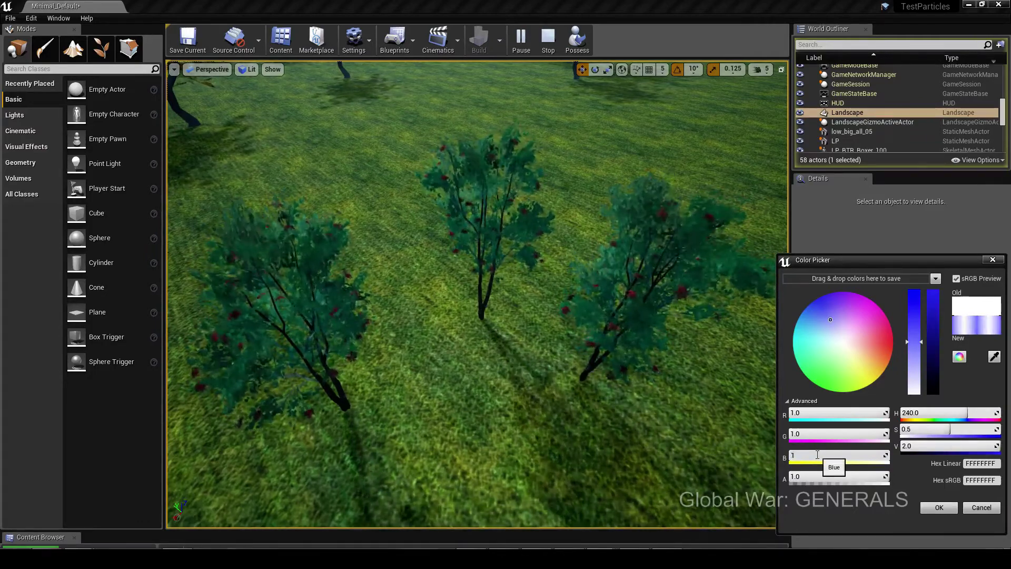
key(Return)
- Close the color picker, keeping the foliage tint pure white
drag(813, 414, 889, 455)
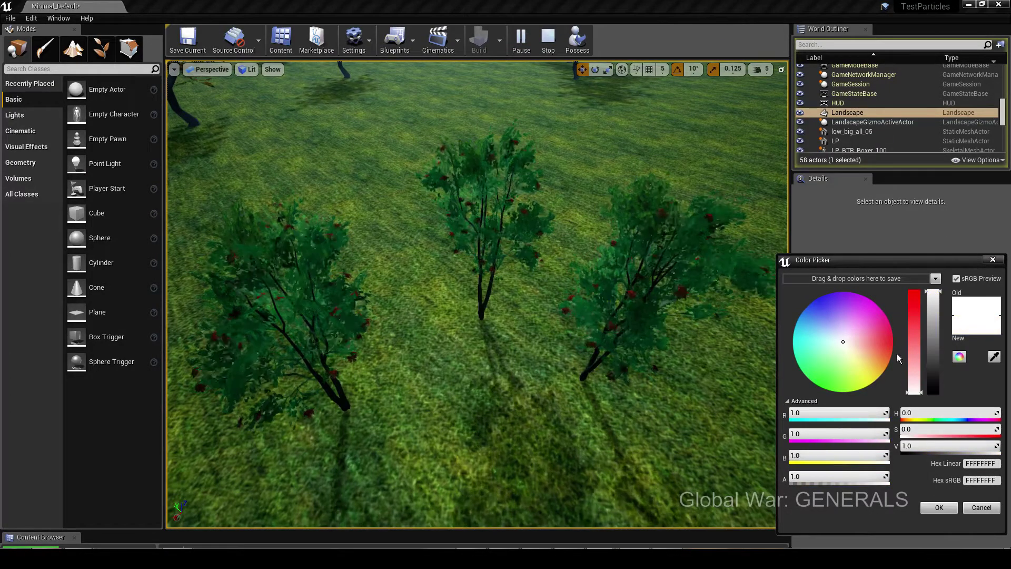
drag(937, 297, 946, 267)
mouse_move(914, 392)
mouse_down()
mouse_move(914, 337)
mouse_move(914, 393)
mouse_up()
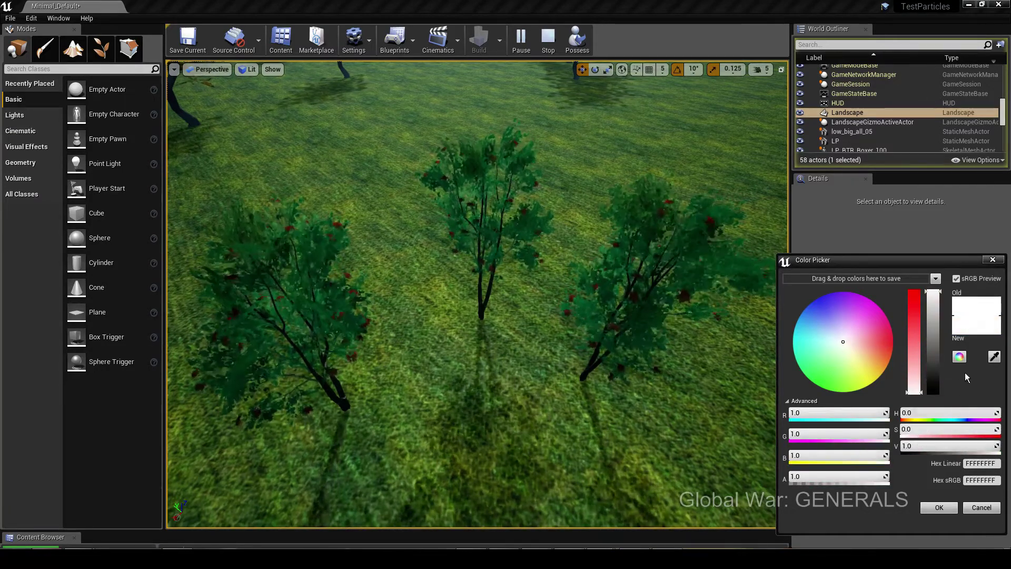
click(993, 259)
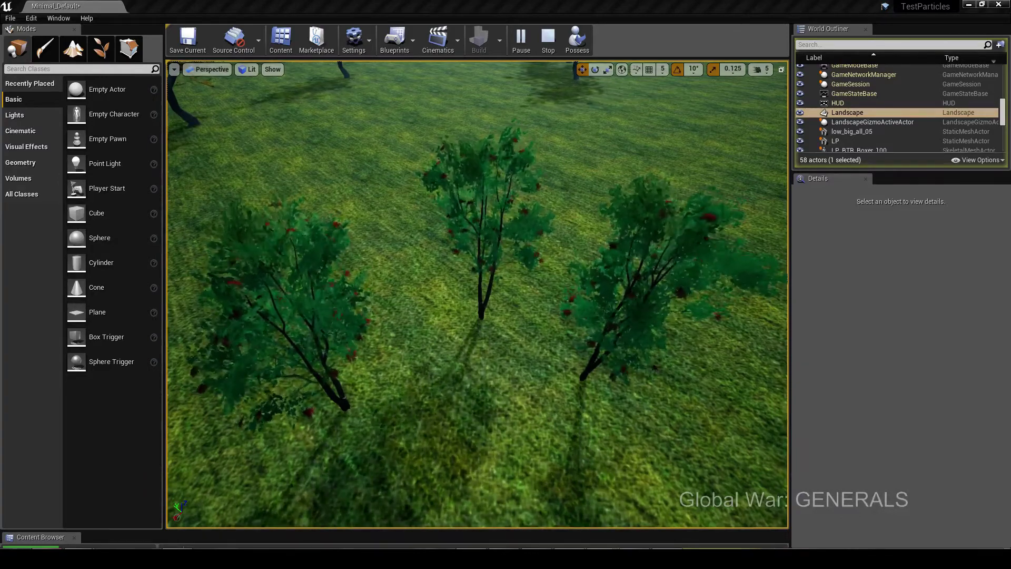
- Change the foliage's dark green color to a fully saturated crimson, hue about 355 and value about 0.78, and accept it
drag(896, 235, 786, 263)
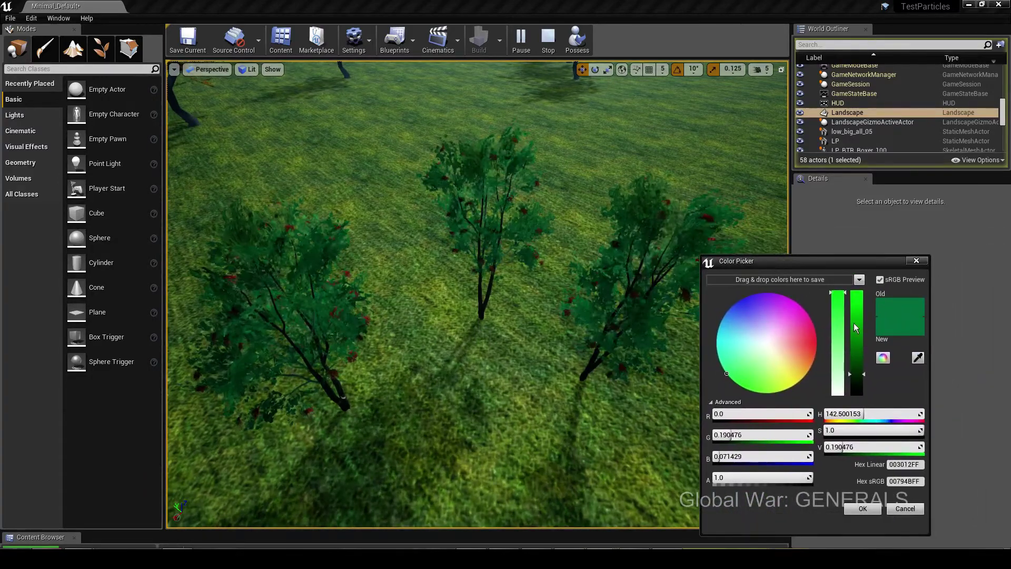
mouse_move(860, 374)
mouse_down()
mouse_move(860, 400)
mouse_move(861, 340)
mouse_move(862, 369)
mouse_up()
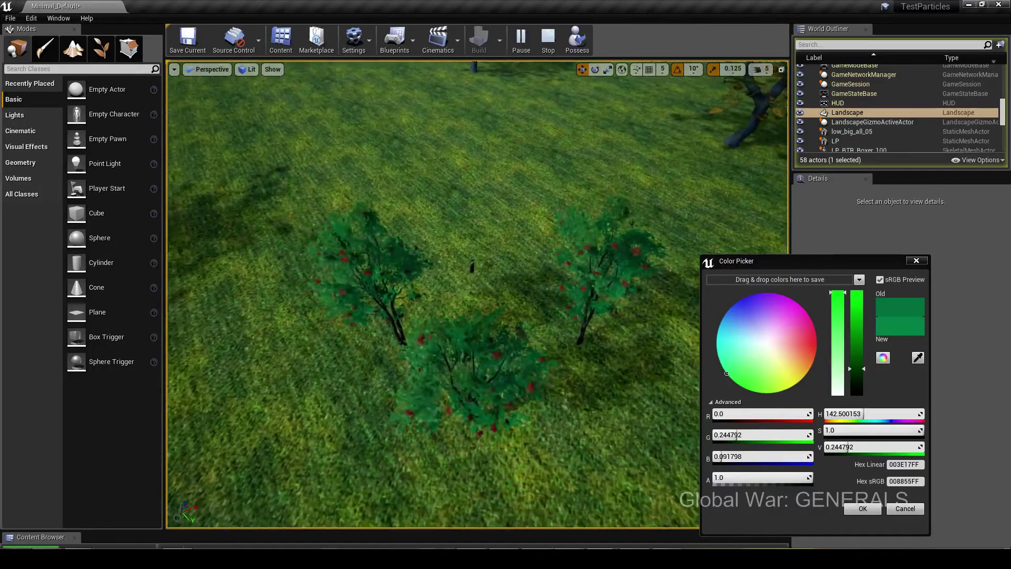
mouse_move(720, 359)
mouse_down()
mouse_move(699, 363)
mouse_move(700, 317)
mouse_move(724, 282)
mouse_move(766, 263)
mouse_move(807, 272)
mouse_move(835, 334)
mouse_move(826, 380)
mouse_move(793, 400)
mouse_move(760, 398)
mouse_move(789, 336)
mouse_move(769, 318)
mouse_move(786, 311)
mouse_move(858, 351)
mouse_move(858, 314)
mouse_up()
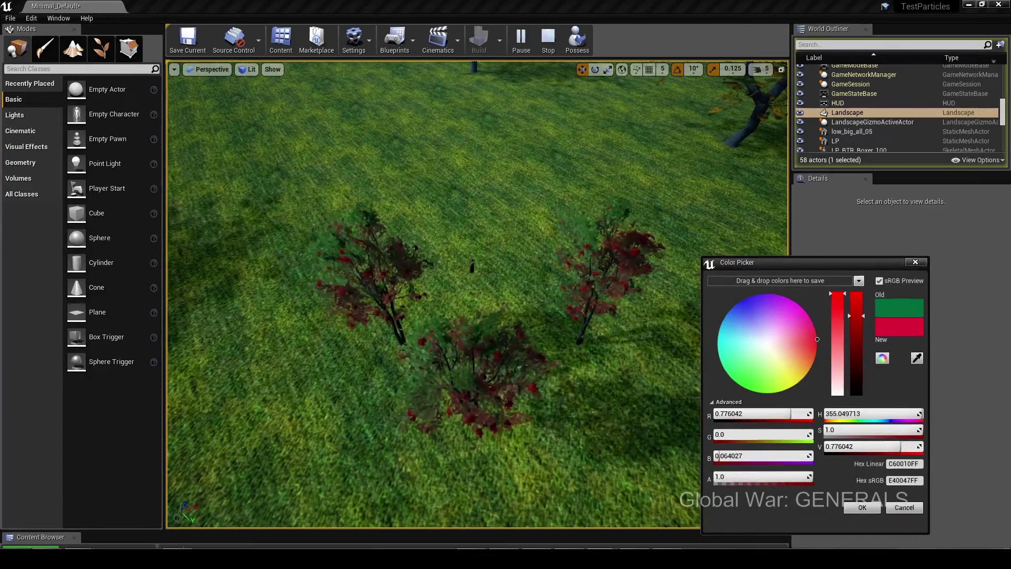
click(863, 509)
- Try red 2 for the white foliage tint, and raise red to 10 with green and blue kept at 1
drag(1010, 205, 810, 277)
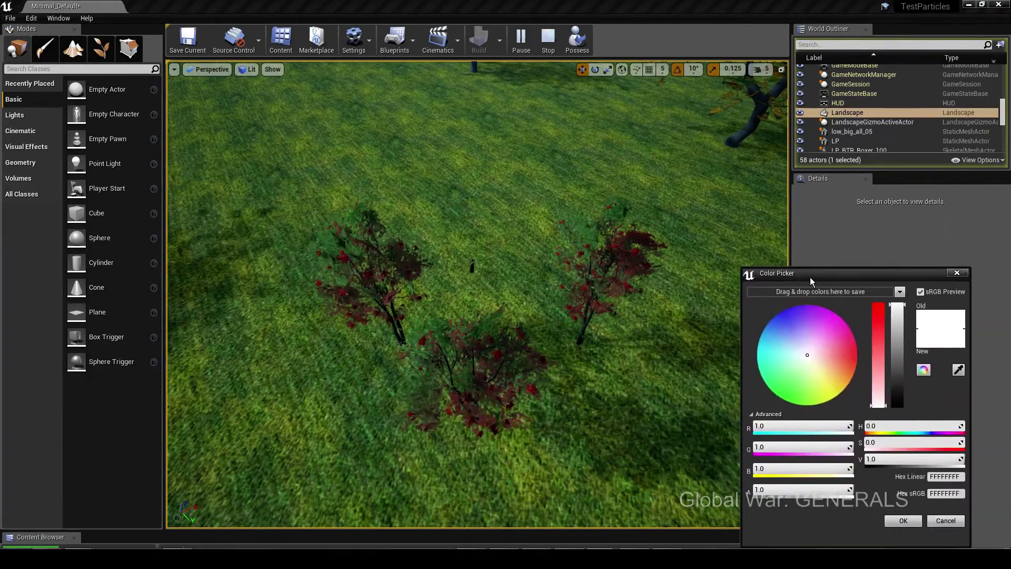
click(813, 429)
text(2)
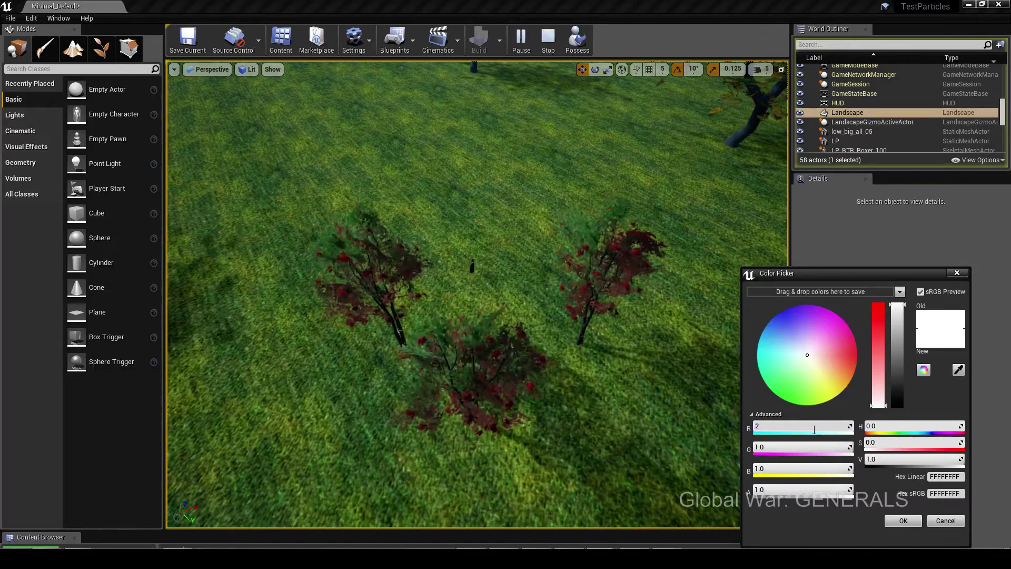
key(Return)
click(793, 427)
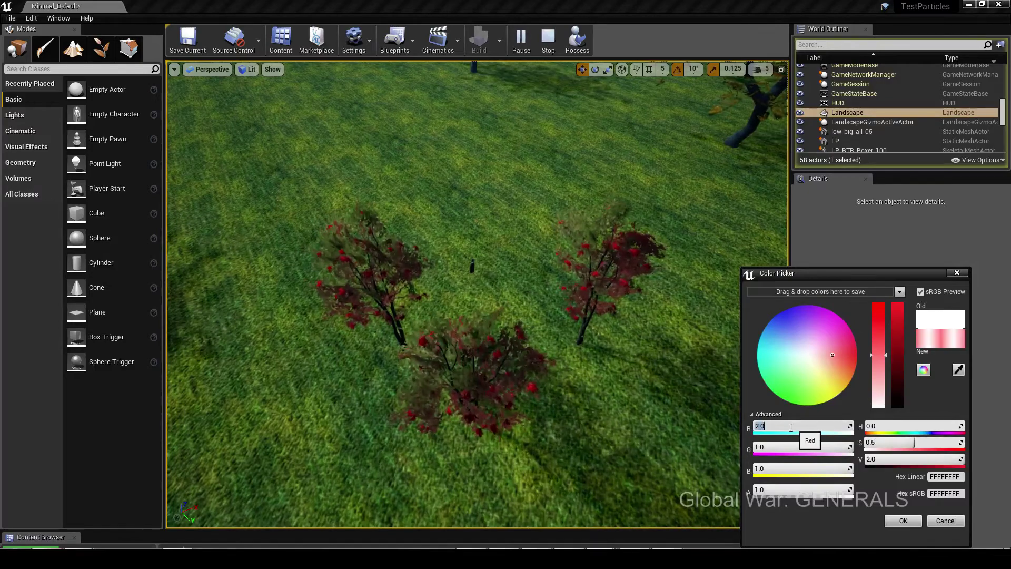
text(10)
key(Return)
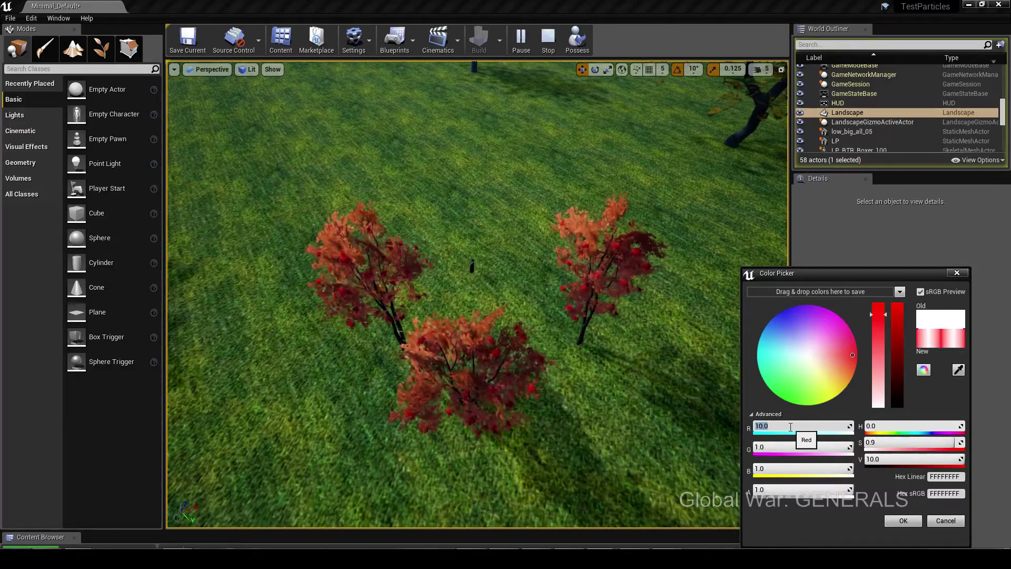
- Restore the foliage tint's red value to 1 and close its color picker
right_drag(579, 383, 780, 330)
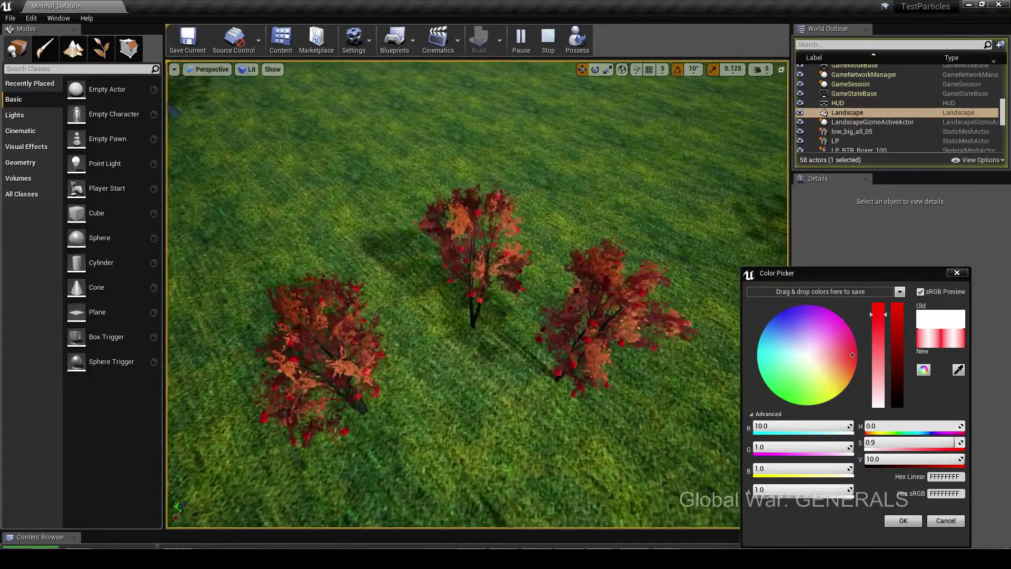
click(789, 426)
text(1)
key(Return)
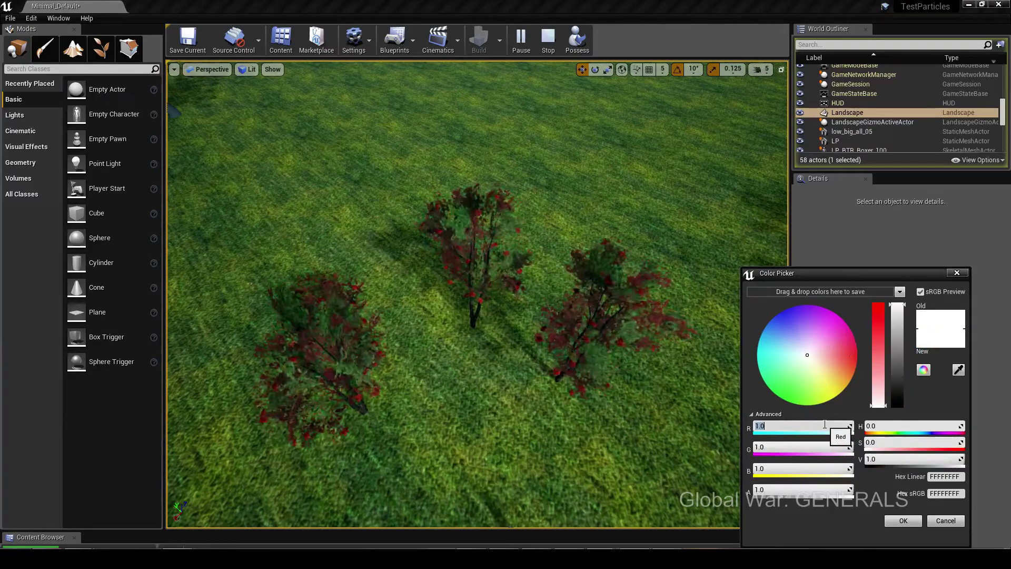
click(957, 272)
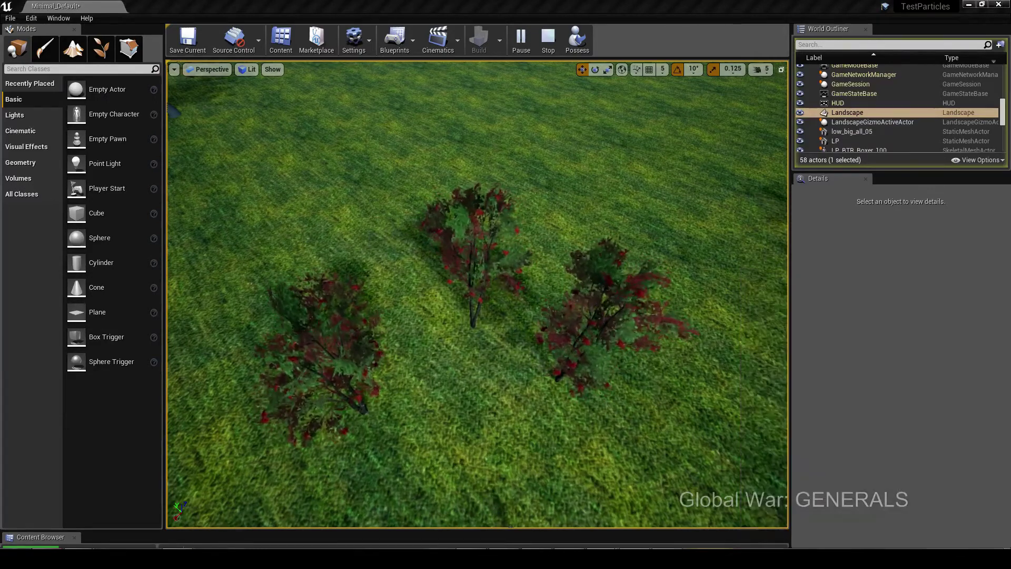
- Darken the foliage's crimson color to a value of about 0.18 and shift it to a fully saturated green, hue about 120
drag(1010, 264, 826, 275)
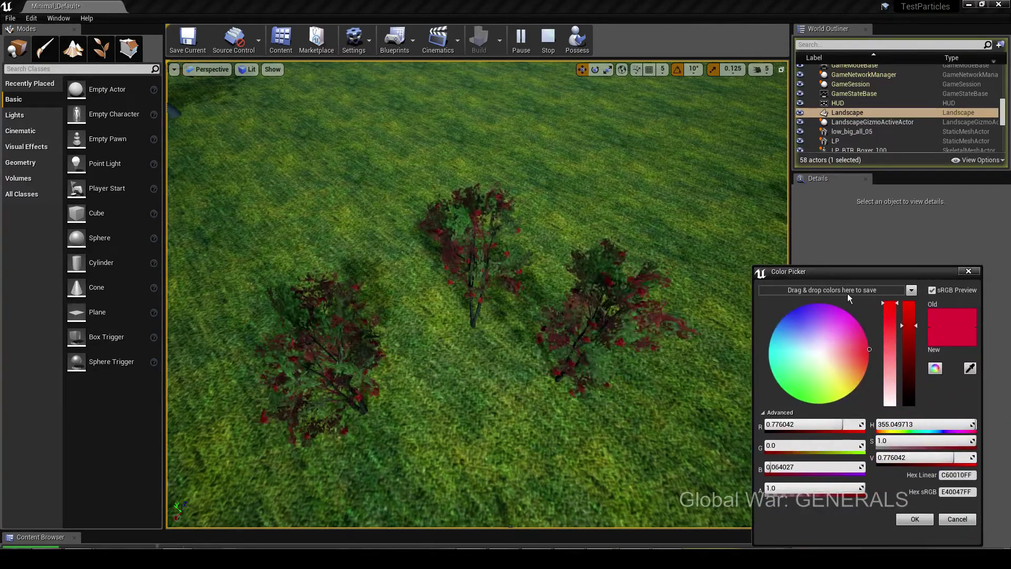
drag(911, 326, 912, 386)
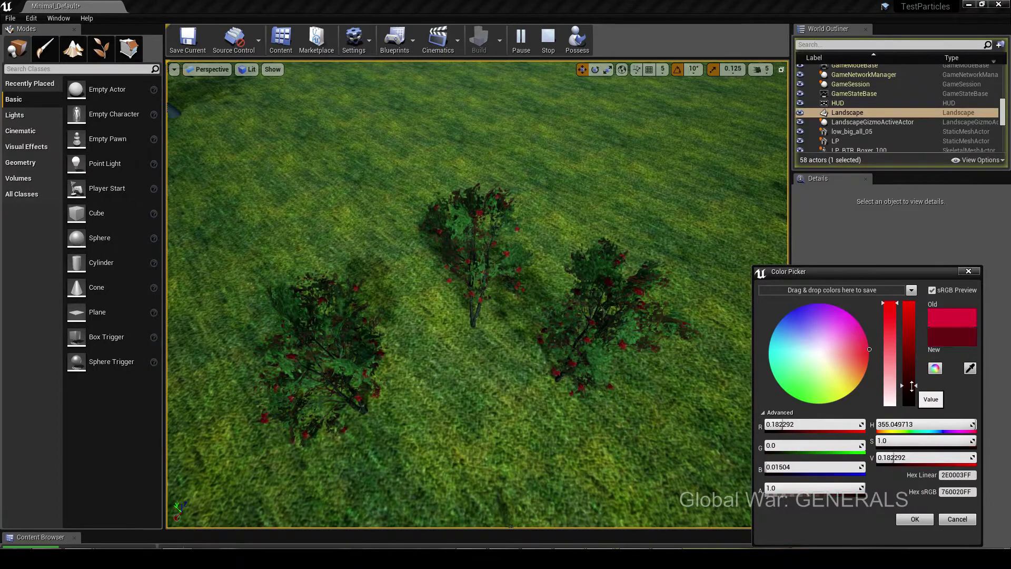
drag(853, 374, 795, 424)
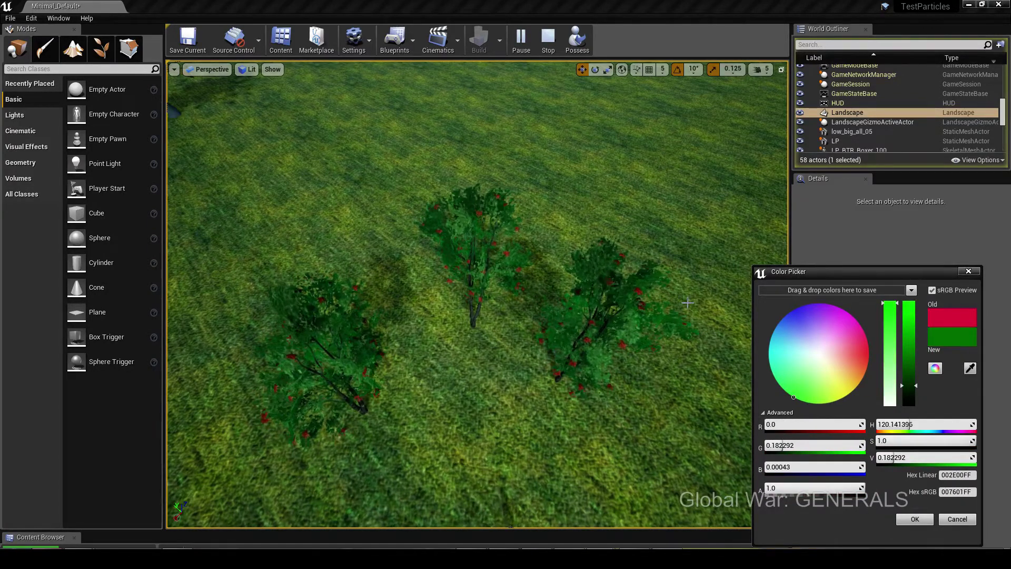
- Sample a muted green from the middle tree's leaves as the foliage color, hue about 118 and value about 0.10, and close the color picker
click(970, 369)
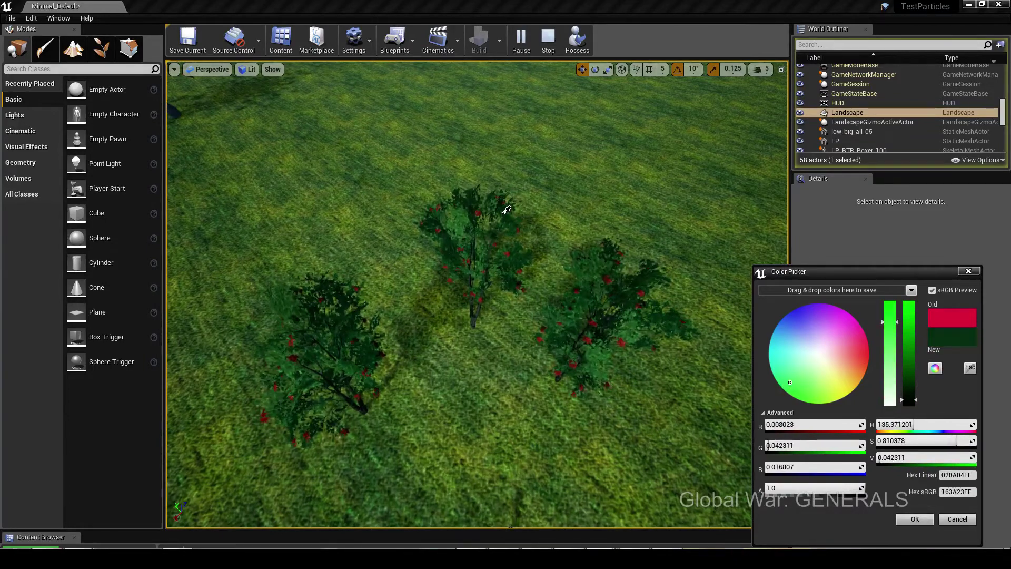
click(464, 217)
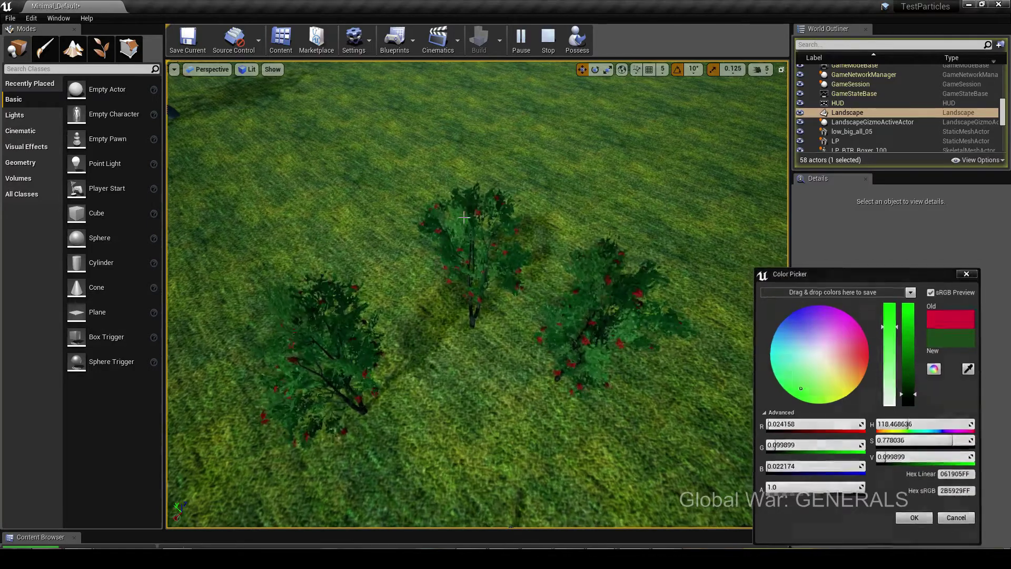
click(493, 265)
click(569, 272)
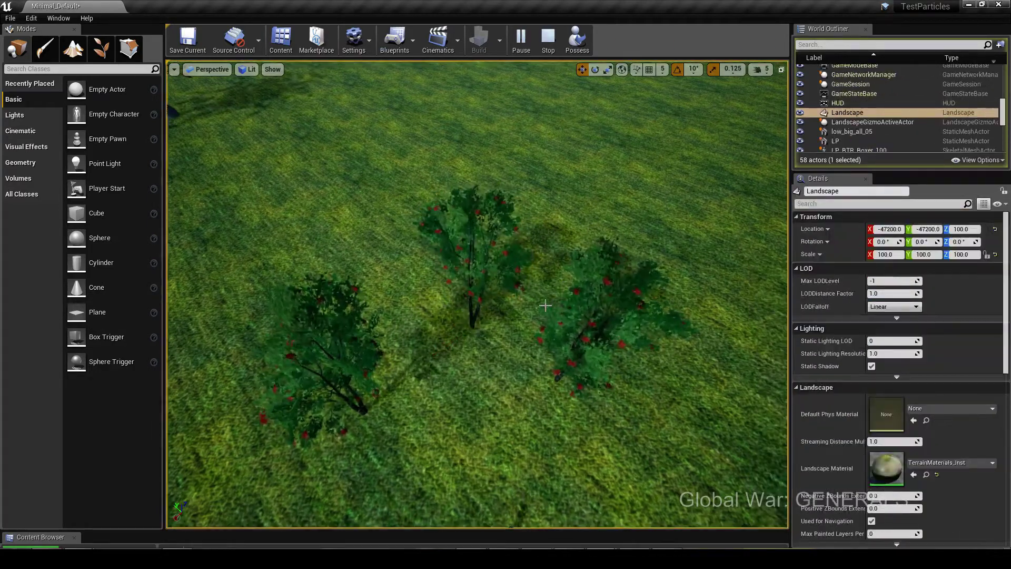
right_drag(546, 305, 530, 303)
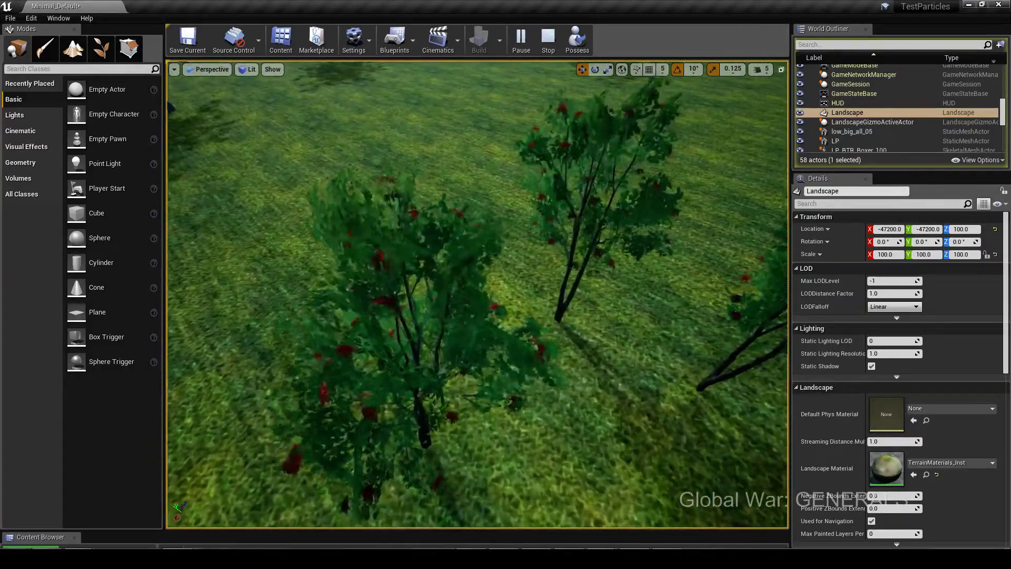
mouse_move(477, 294)
right_down()
mouse_move(477, 262)
mouse_move(477, 304)
mouse_move(563, 295)
mouse_move(472, 299)
right_up()
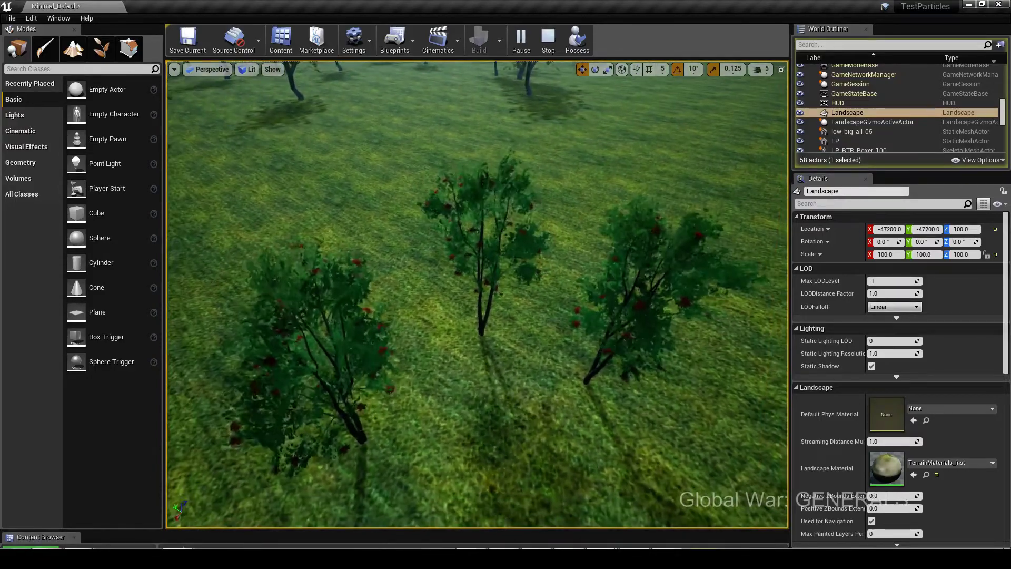